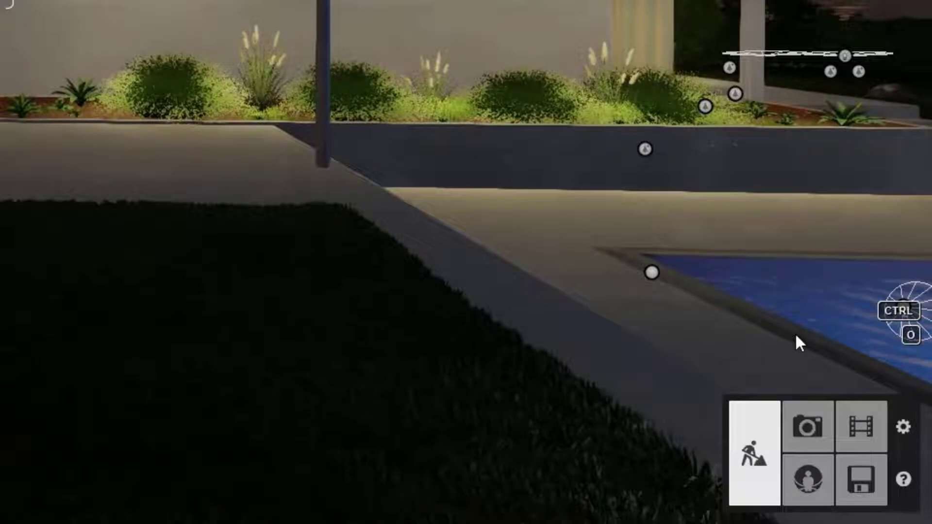
Step: Switch Lumion to Photo mode, showing the night pool house scene and ten empty photo slots
click(811, 423)
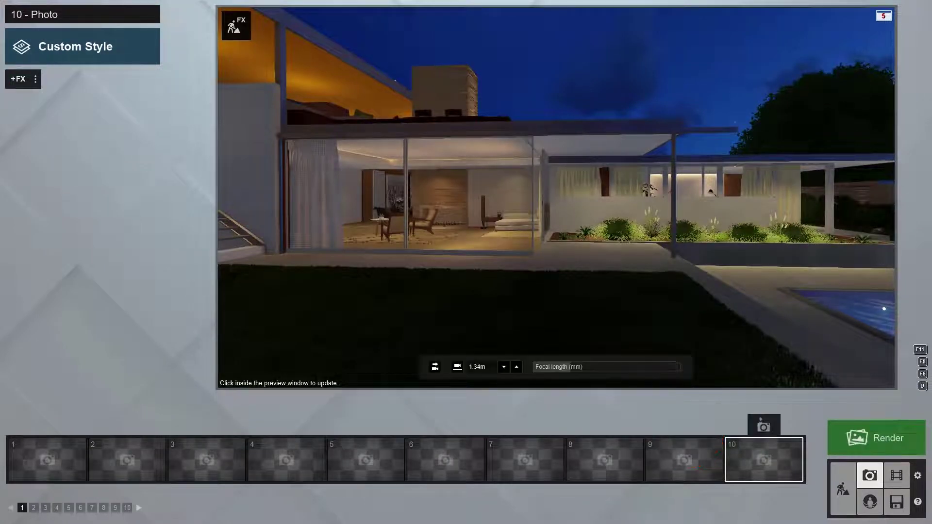
Step: Move the camera toward the house, then back and right to bring the pool into view
key(w)
key(s)
key(d)
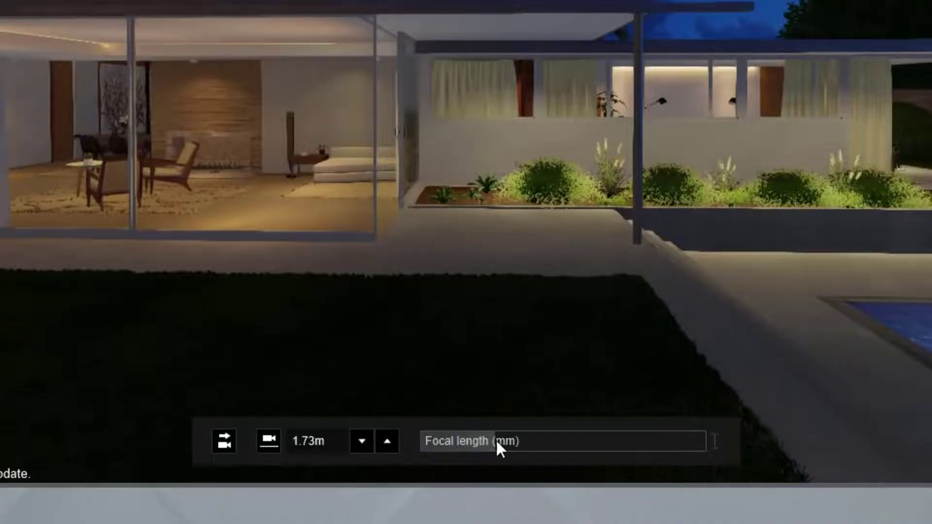
Step: Set focal length to 35 mm, eye level to 1.60 m, and level the camera
drag(572, 366, 594, 367)
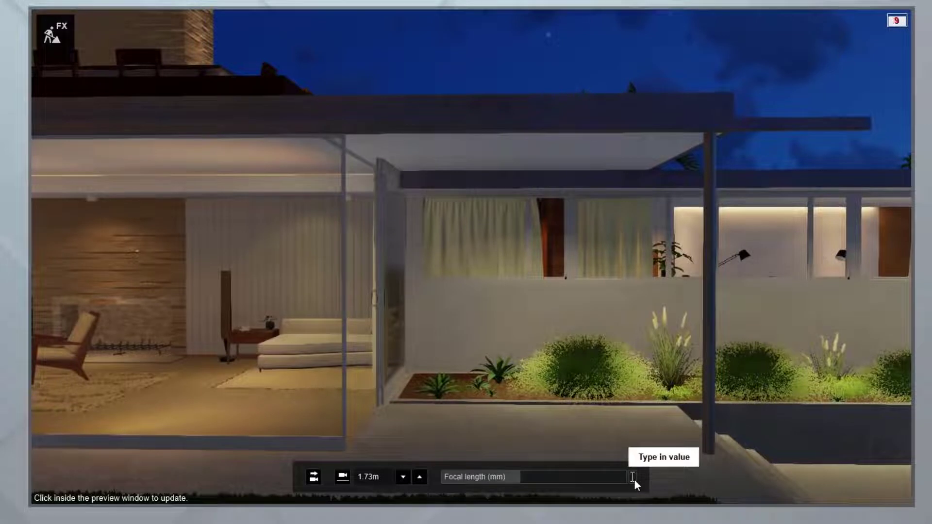
click(634, 479)
text(35)
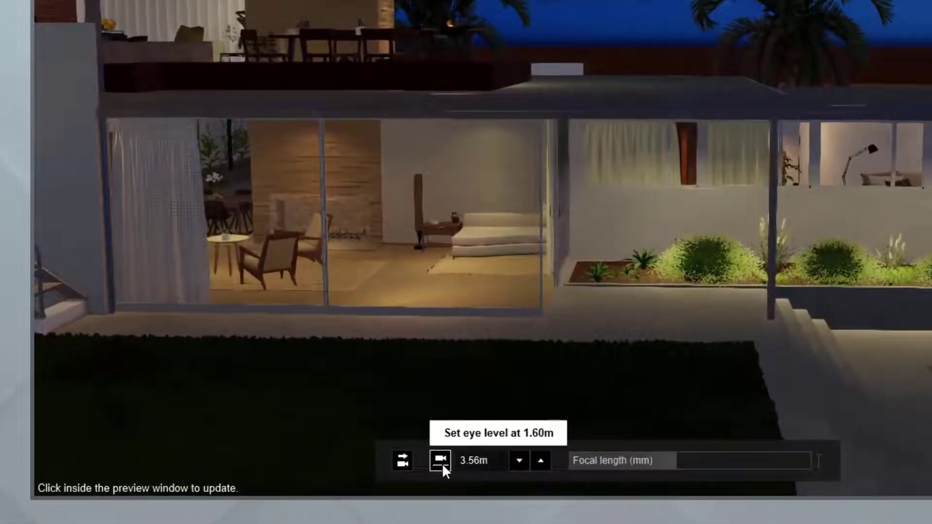
click(440, 461)
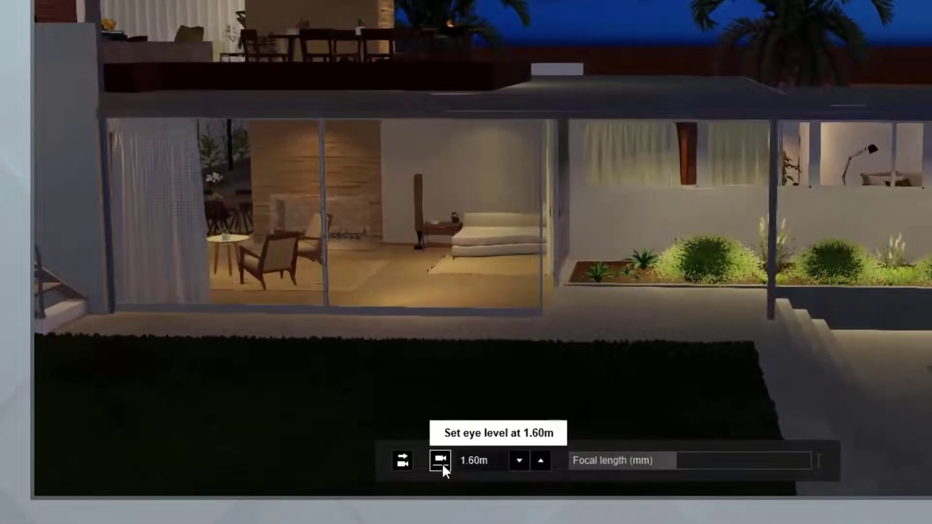
click(402, 469)
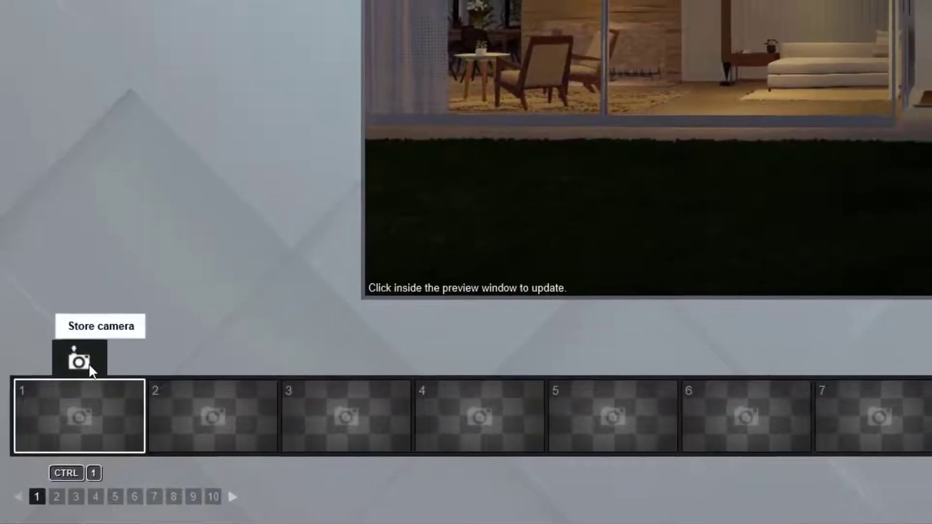
Step: Store the house, pool and wide pool views in slots 1–3, then refresh slot 1's preview
click(81, 359)
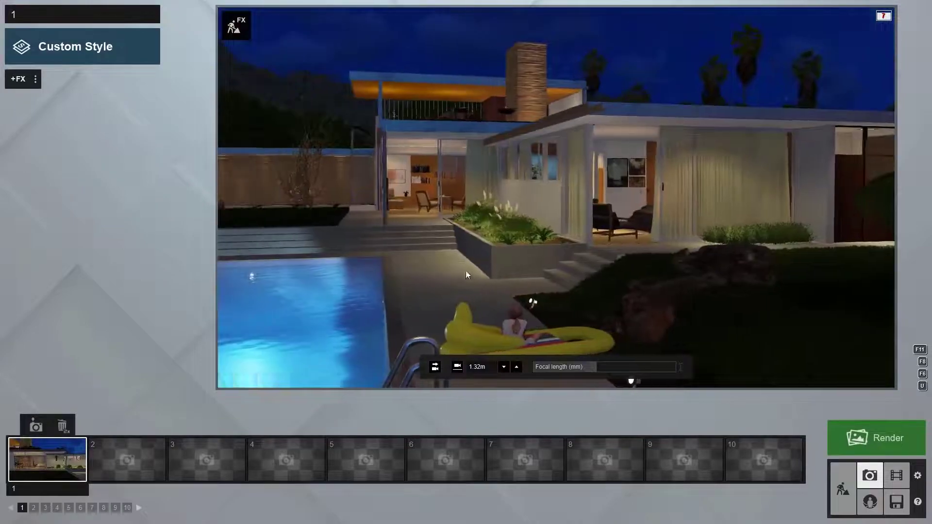
click(116, 426)
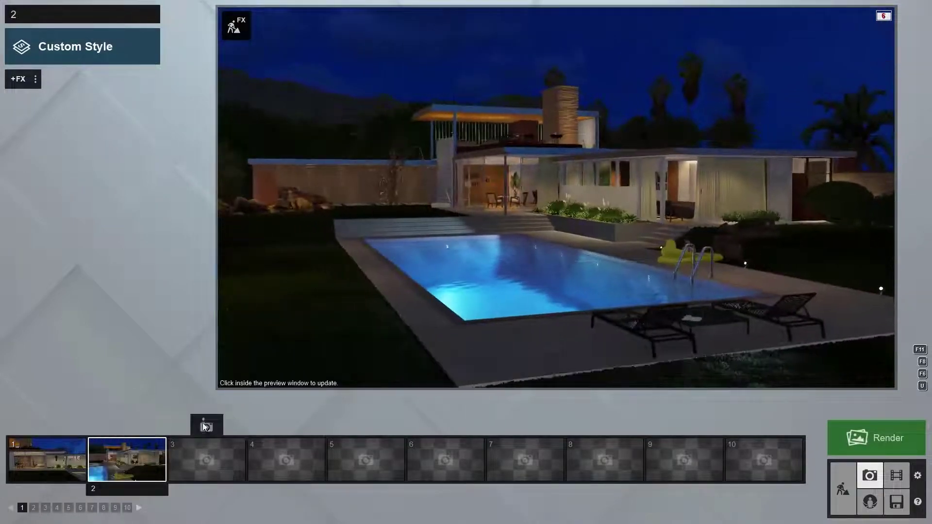
click(204, 426)
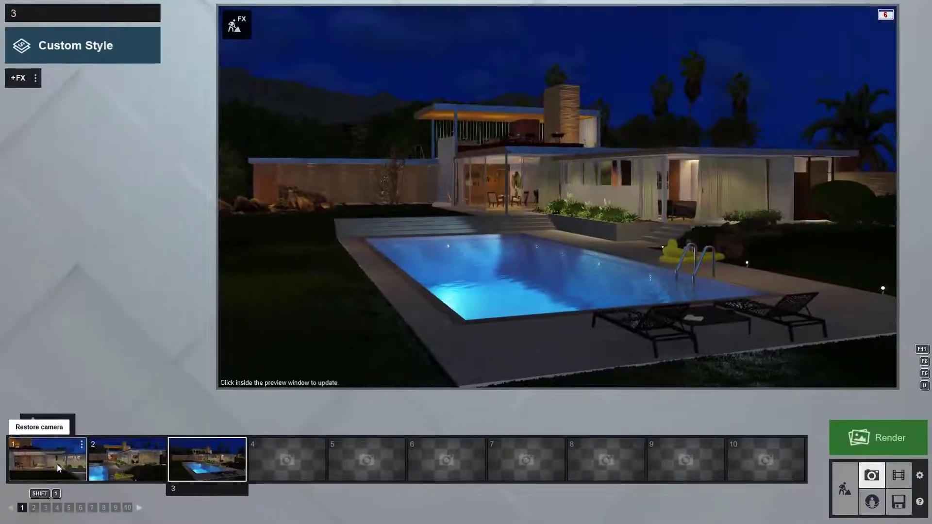
click(57, 464)
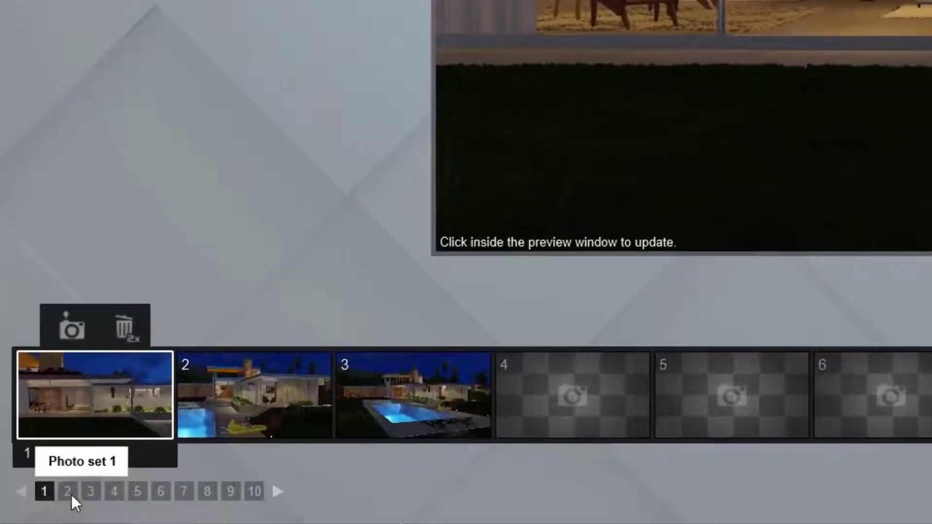
click(71, 495)
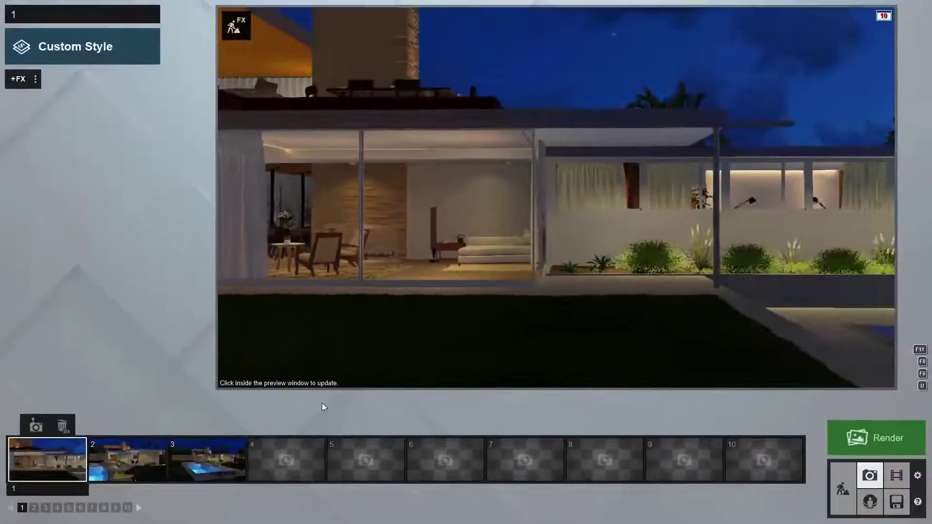
click(416, 279)
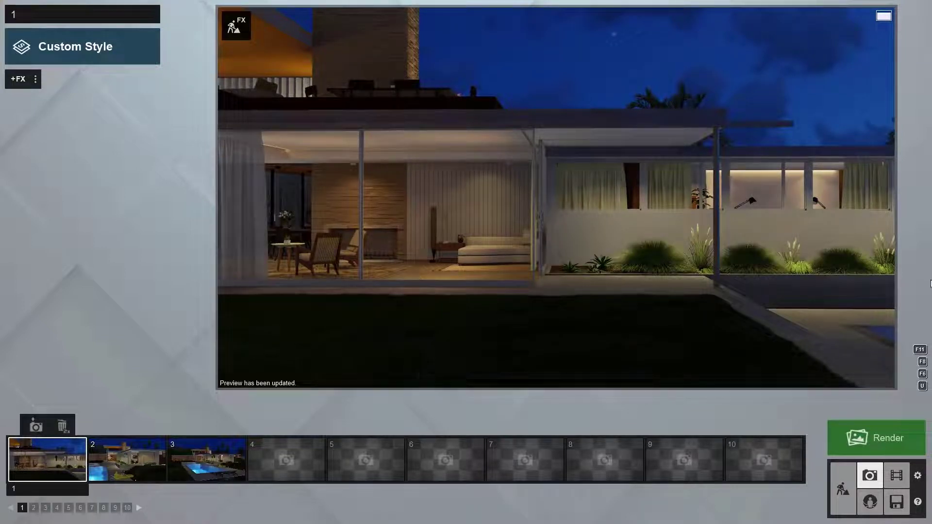
key(F11)
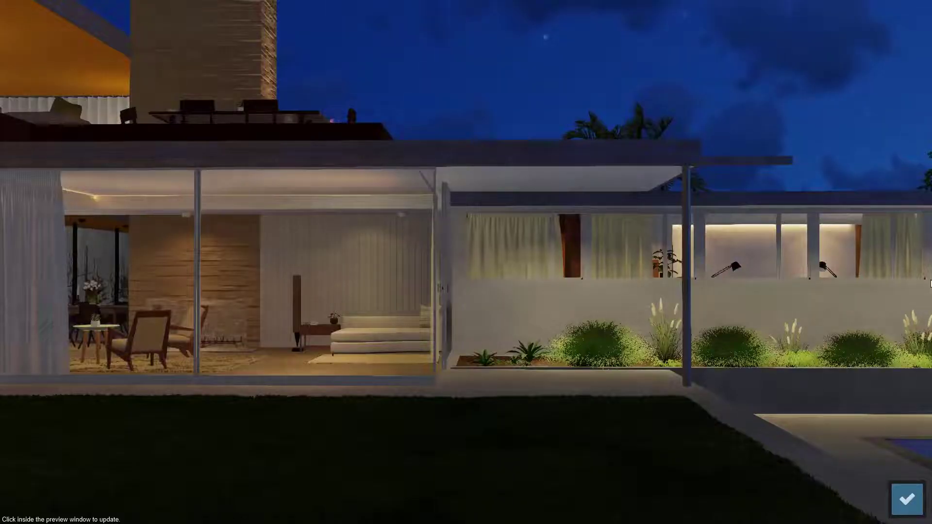
click(534, 317)
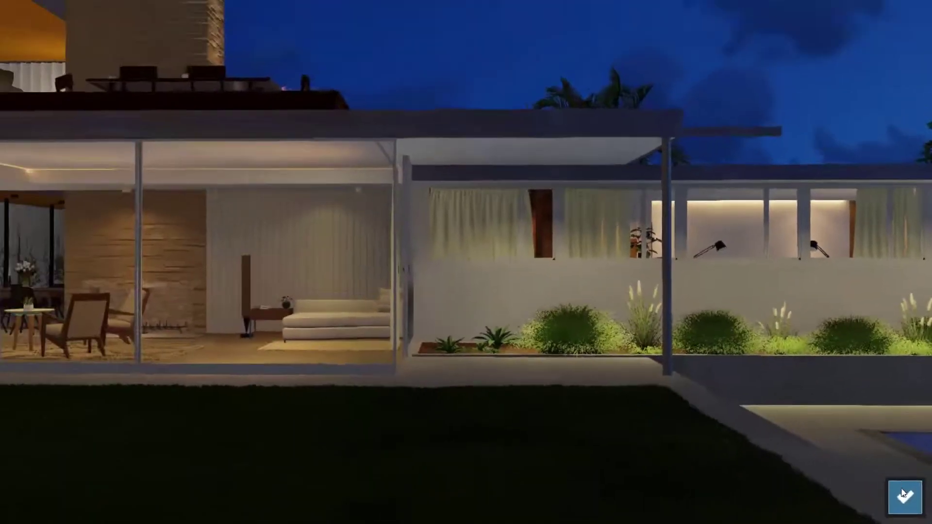
click(880, 463)
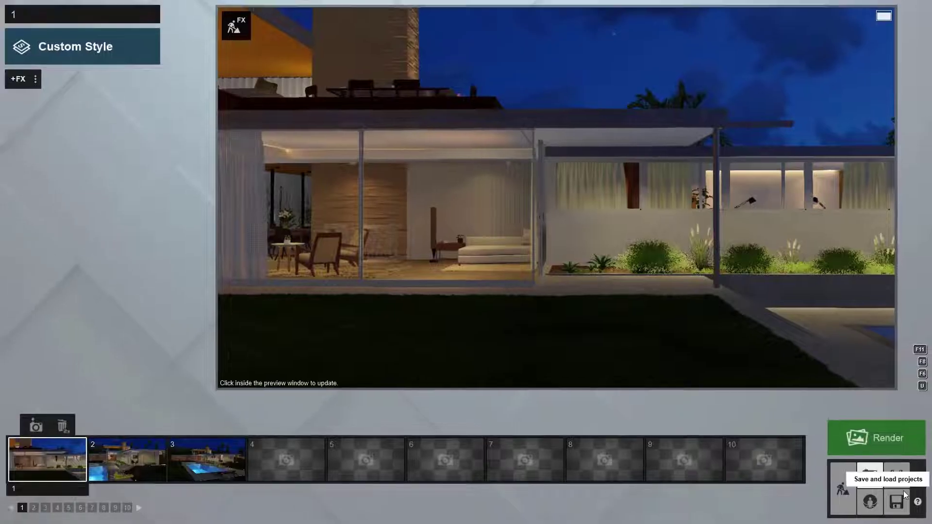
Step: Try the Realistic preset style, then return the photo to Custom Style
click(137, 53)
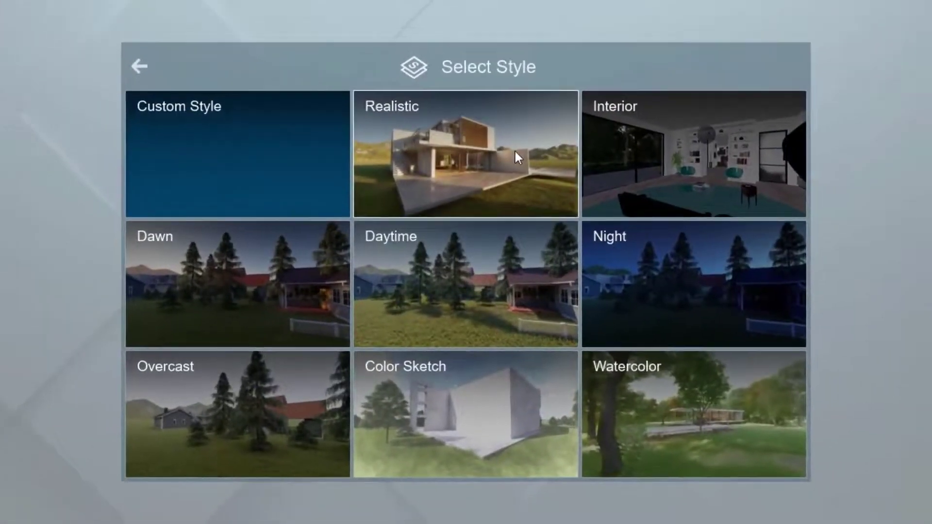
click(516, 146)
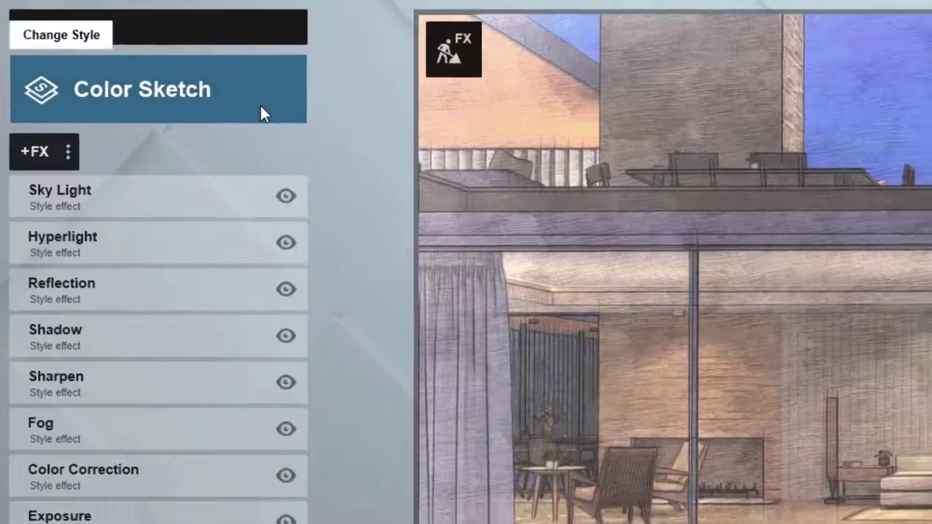
click(272, 112)
click(319, 194)
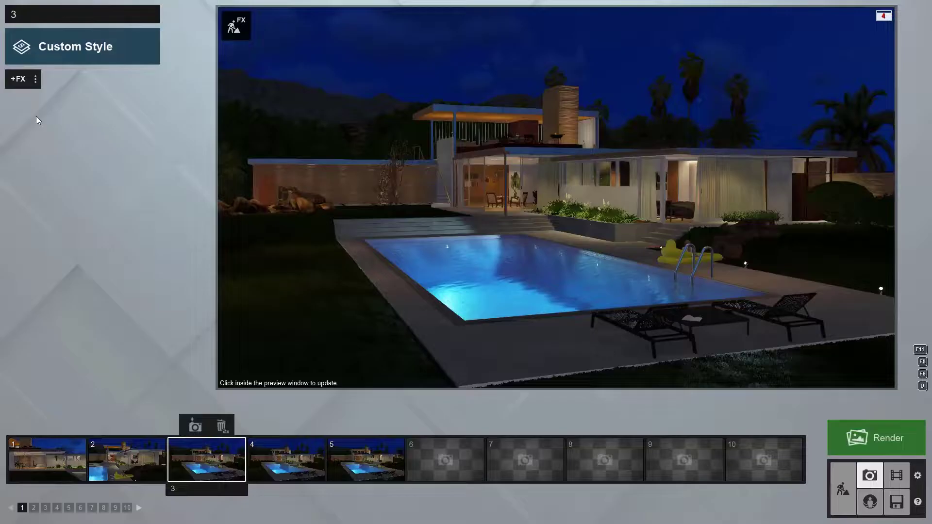
Step: Browse the photo effect categories from Architectural through tools, ending on Lighting effects
click(30, 86)
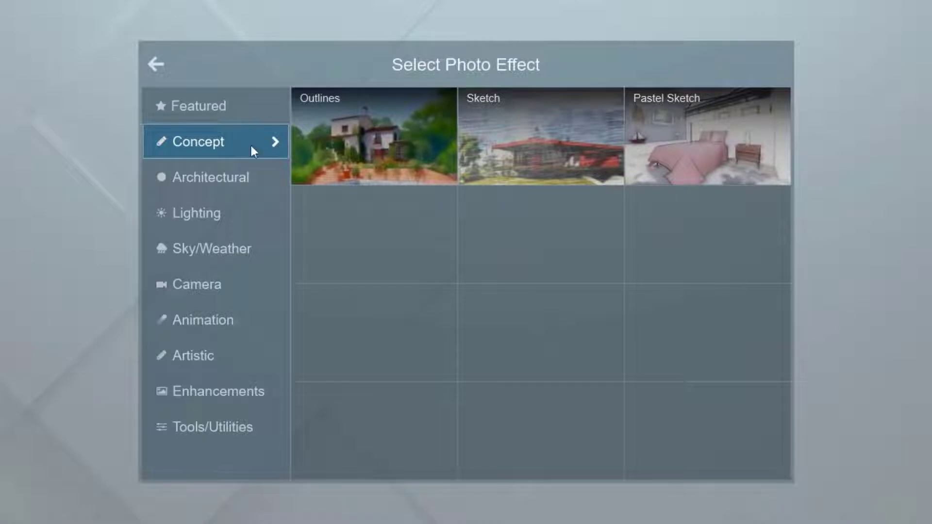
click(263, 174)
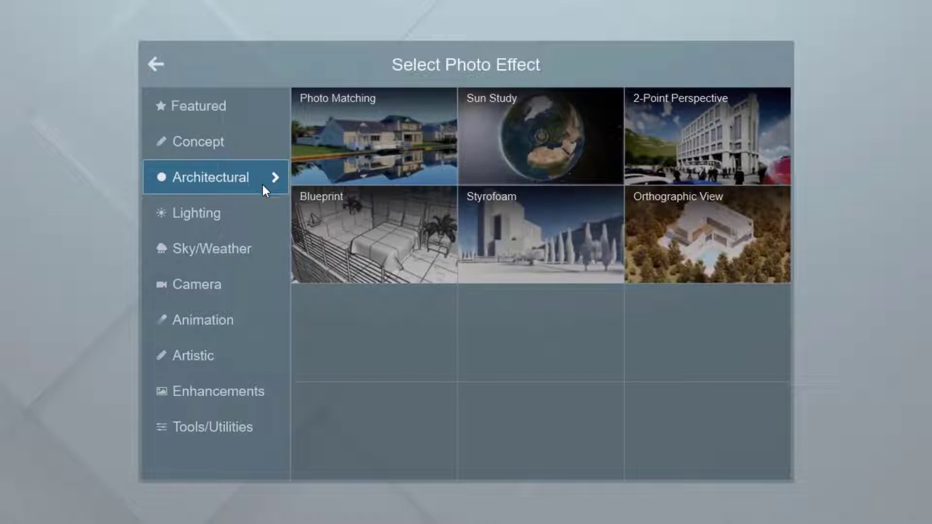
click(262, 206)
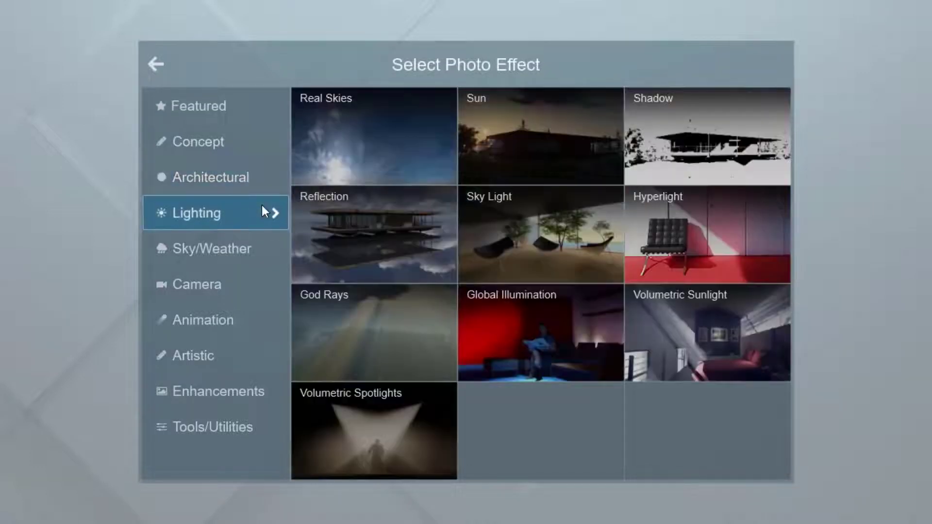
click(258, 246)
click(254, 281)
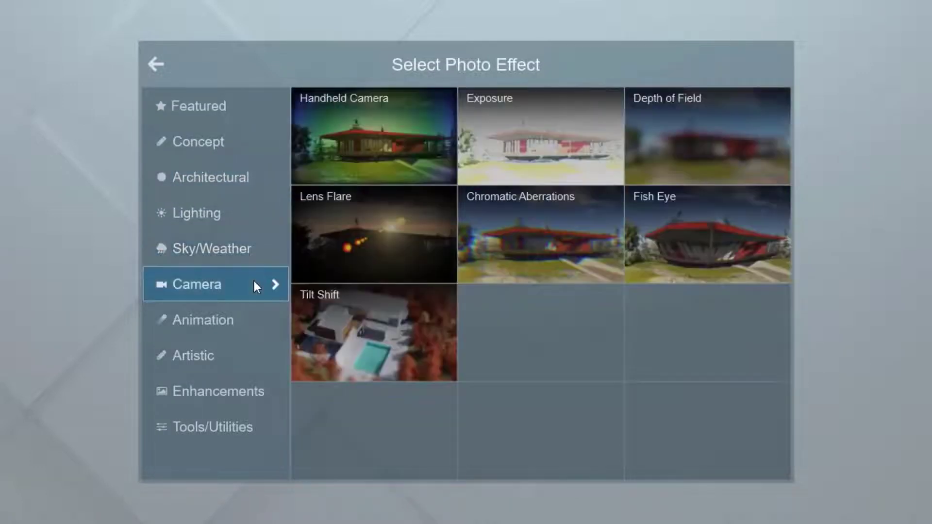
click(254, 319)
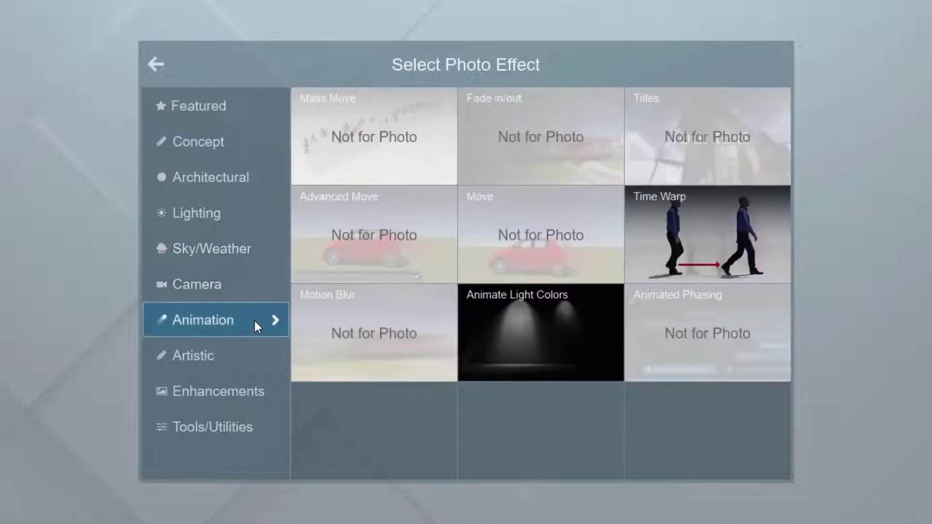
click(257, 355)
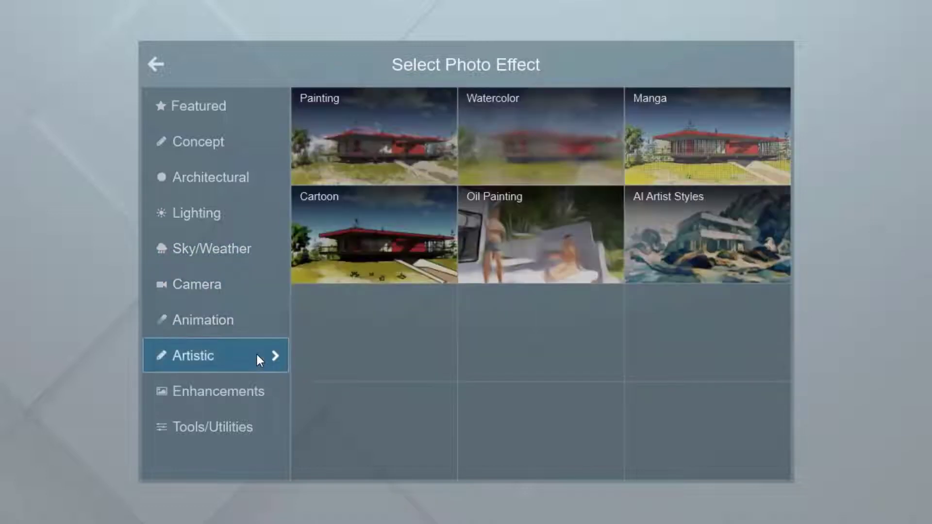
click(266, 392)
click(263, 436)
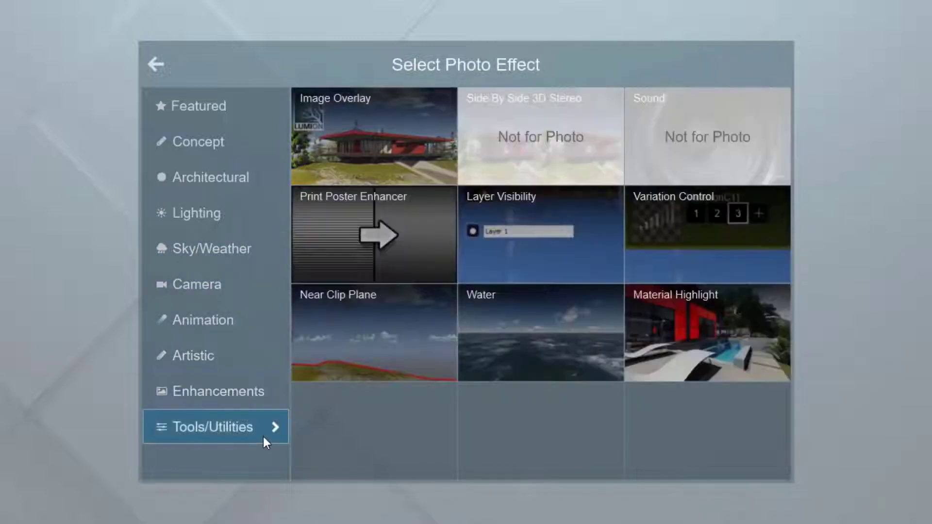
click(238, 214)
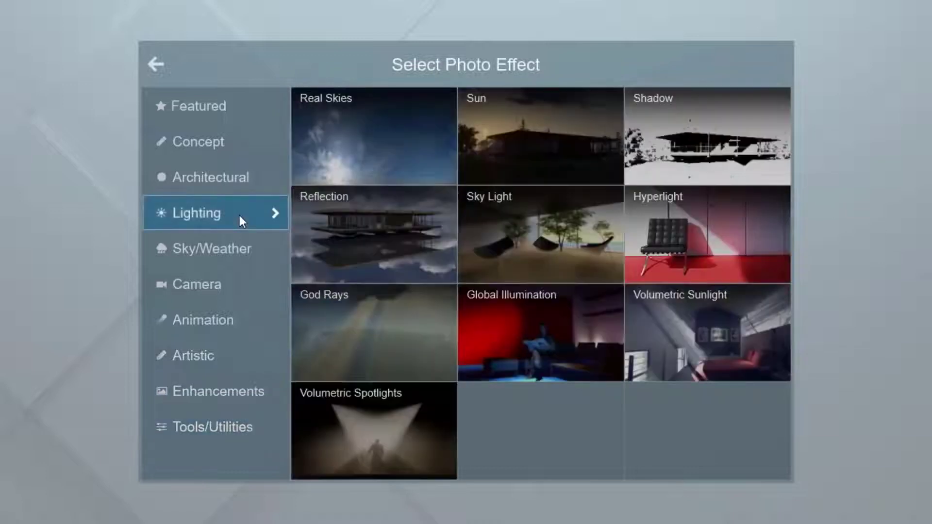
Step: Add Real Skies to photo 3 with a dark overcast sky, then check photos 4 and 5
click(318, 143)
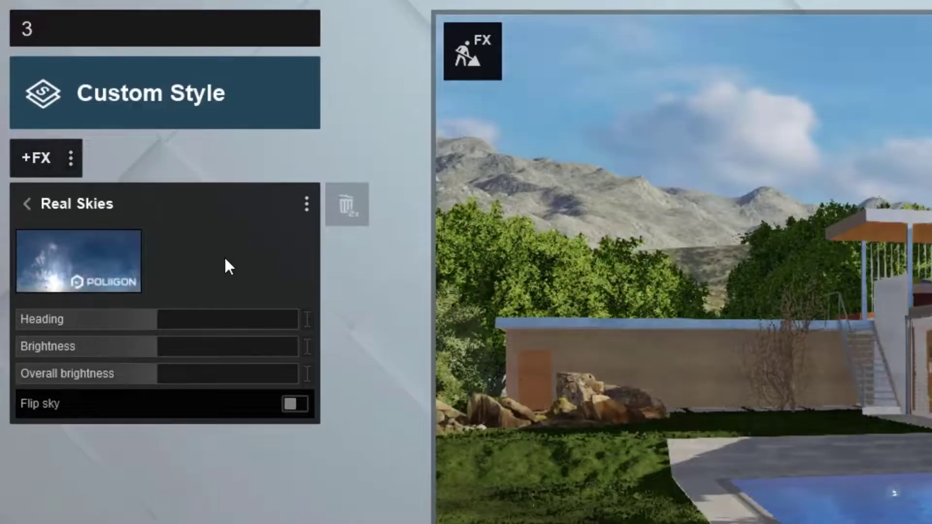
click(105, 250)
click(315, 86)
click(408, 92)
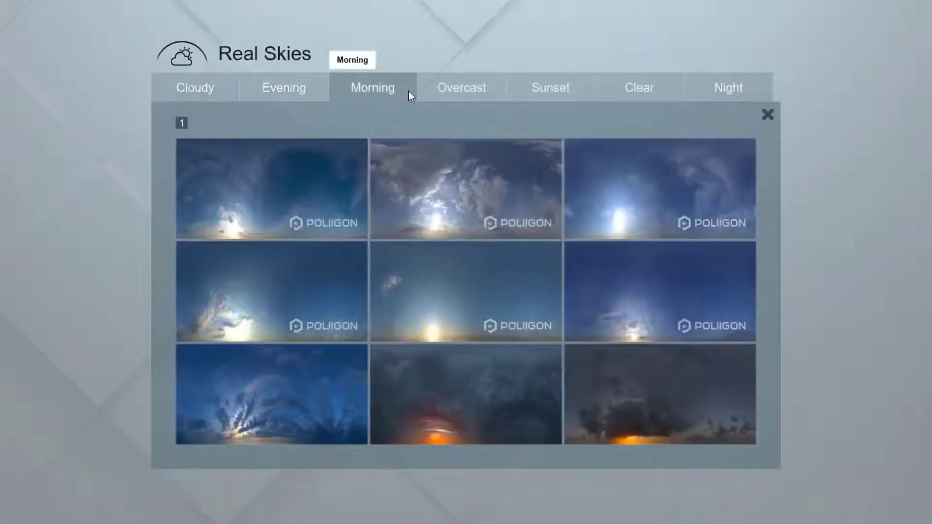
click(496, 87)
click(535, 78)
click(626, 87)
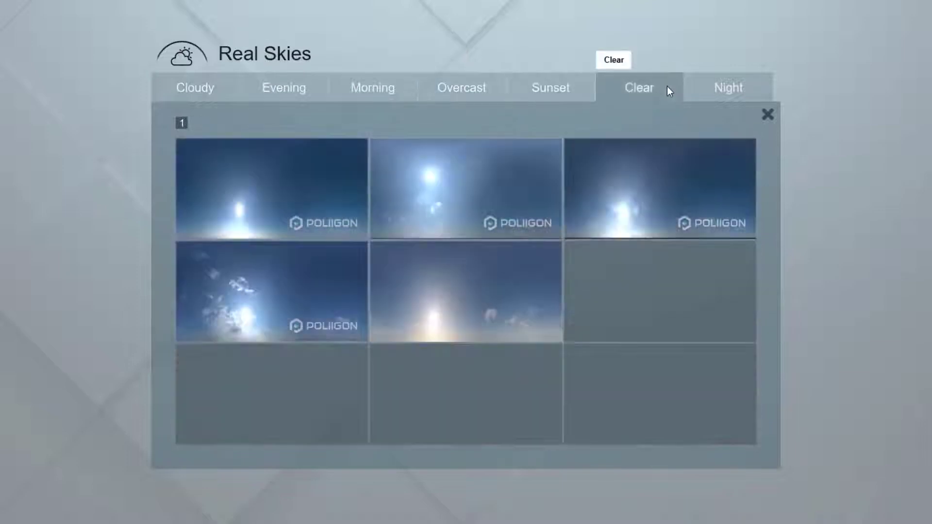
click(753, 89)
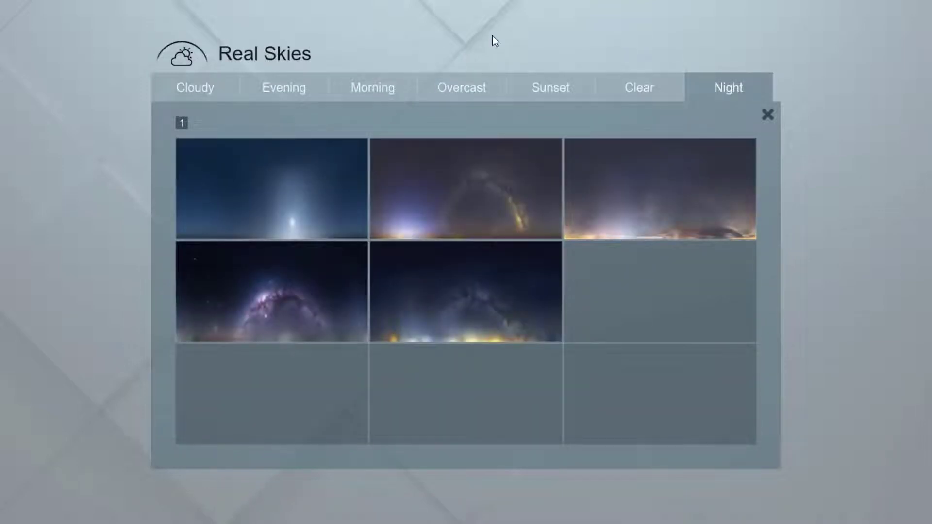
click(494, 87)
click(713, 303)
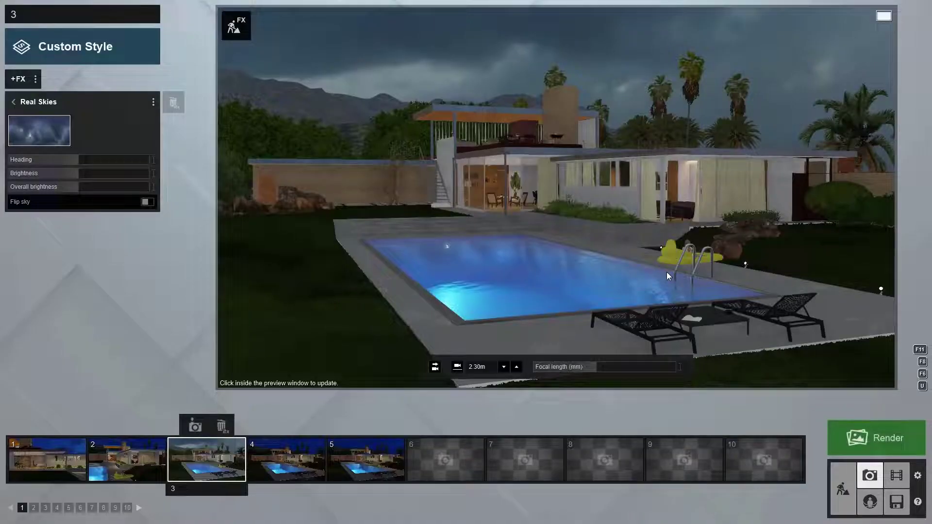
click(291, 461)
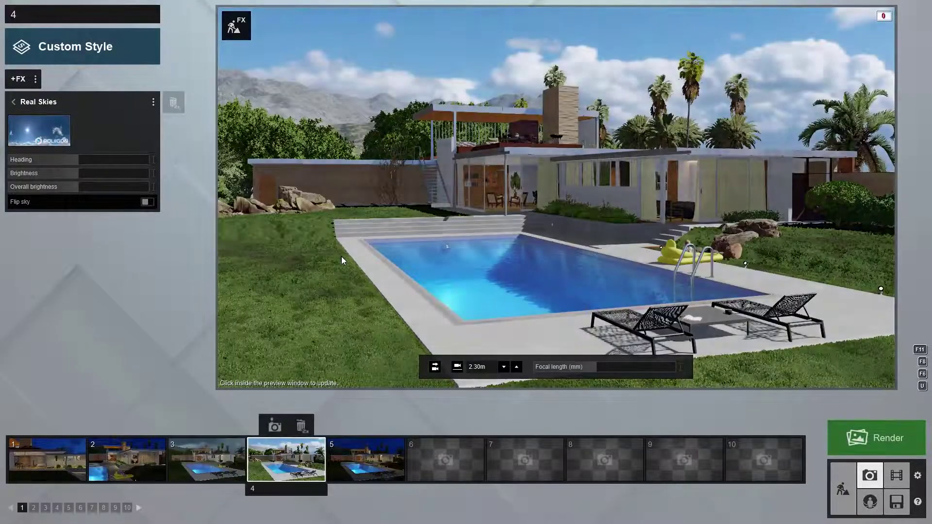
click(367, 467)
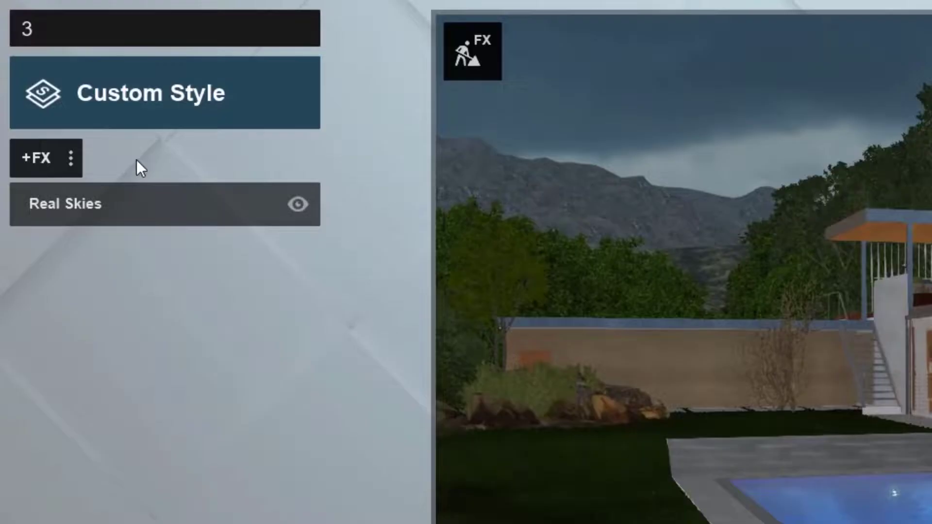
Step: Add a Precipitation rain effect to photo 3 and move its camera closer to the pool
click(46, 157)
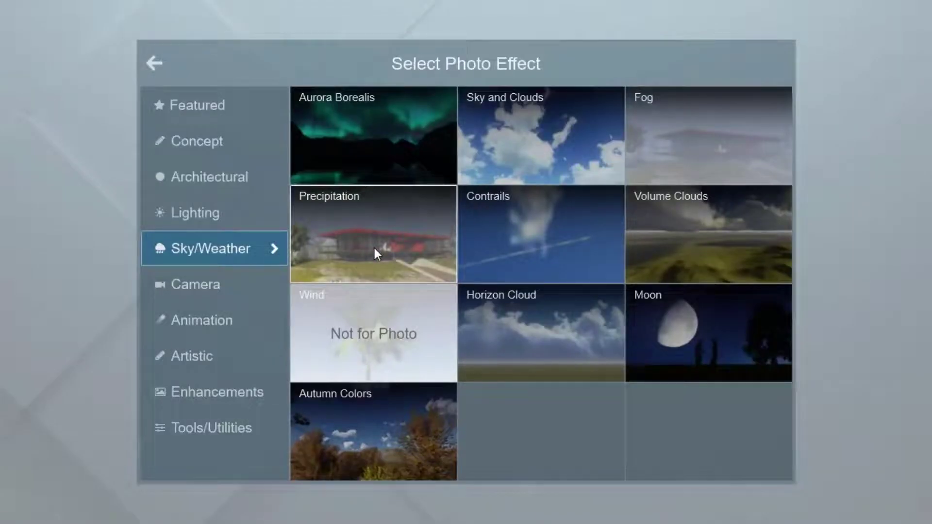
click(374, 246)
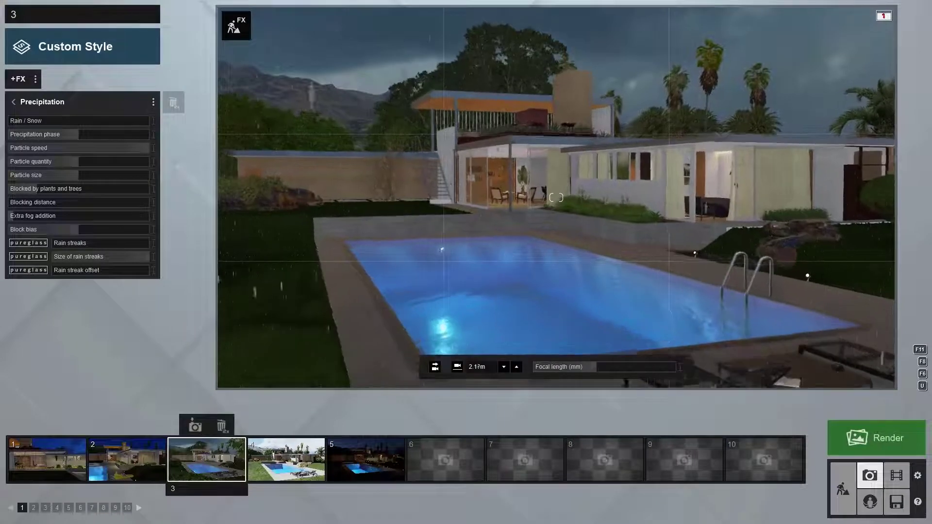
key(w)
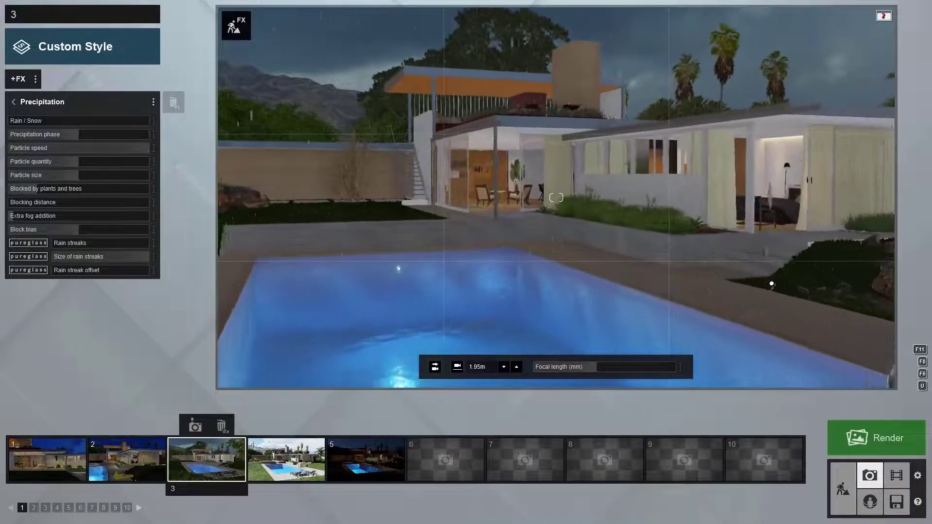
click(286, 459)
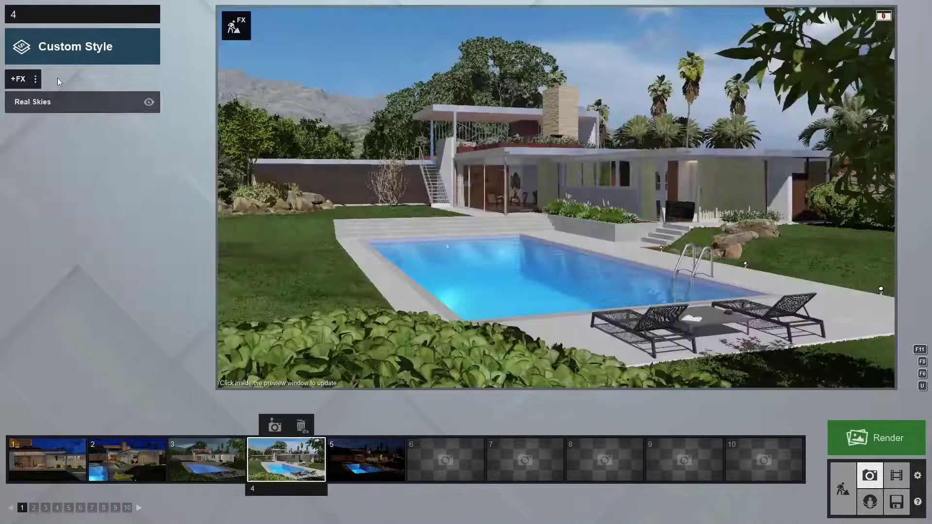
Step: Add a Shadow effect to photo 4 with soft shadows and fine detail shadows on
click(19, 79)
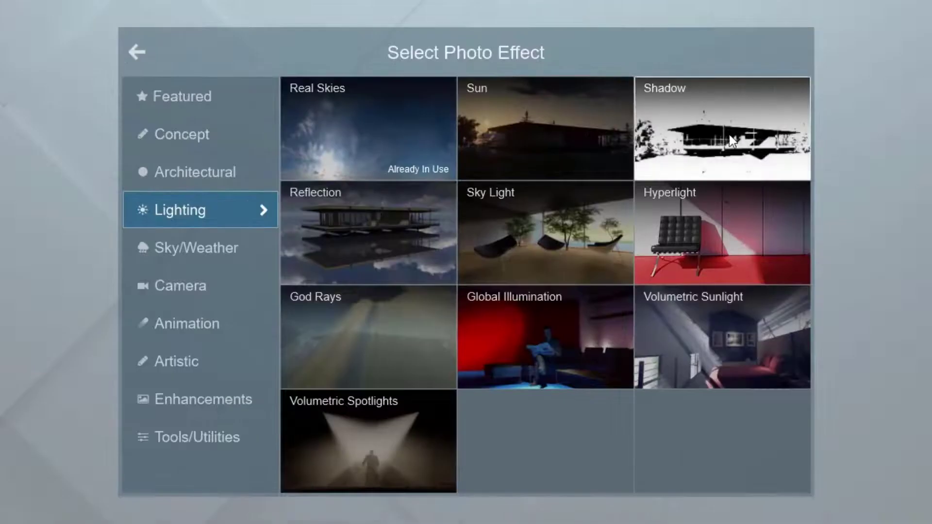
click(732, 141)
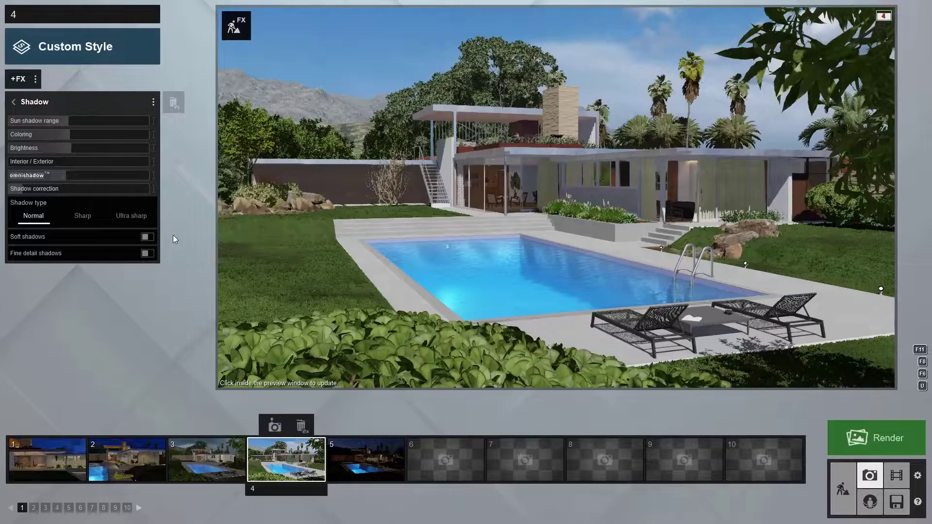
click(147, 237)
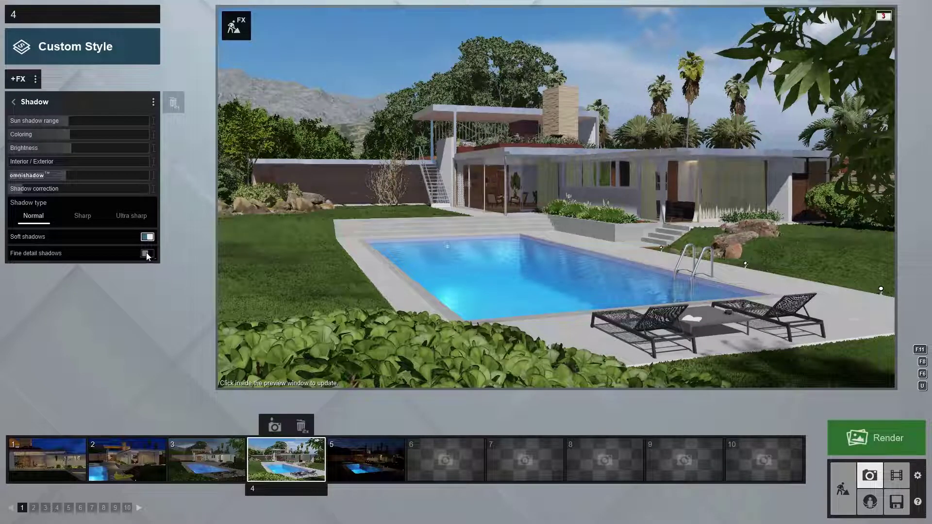
click(147, 252)
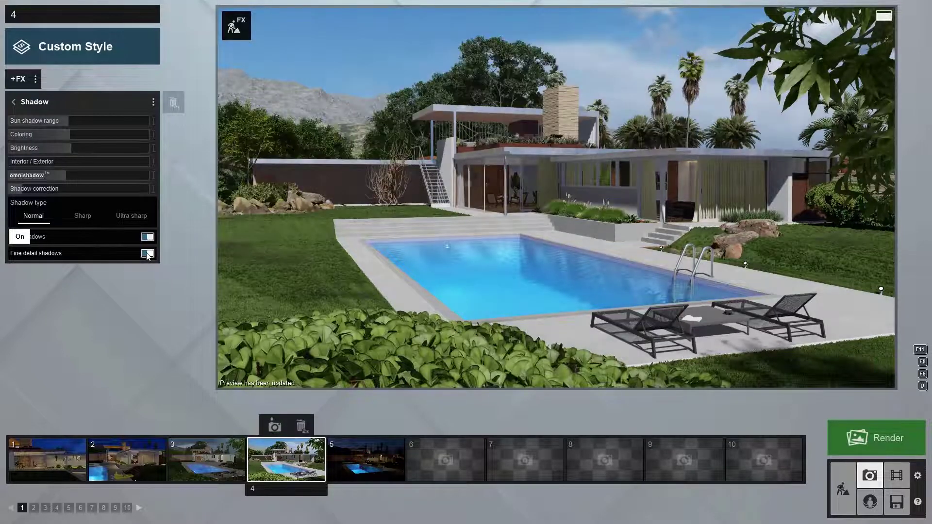
click(18, 79)
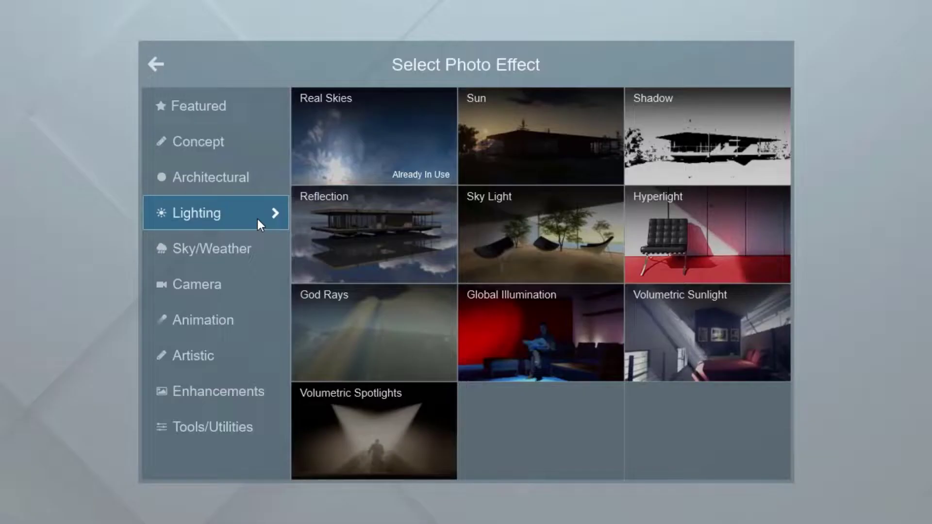
Step: Add a Reflection effect with Speedray enabled and the pool added as a reflection plane
click(360, 237)
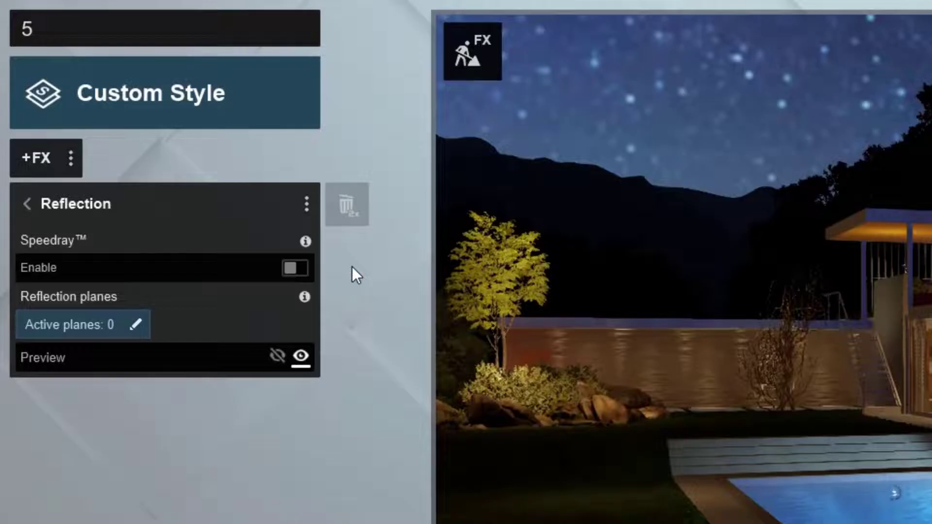
click(290, 270)
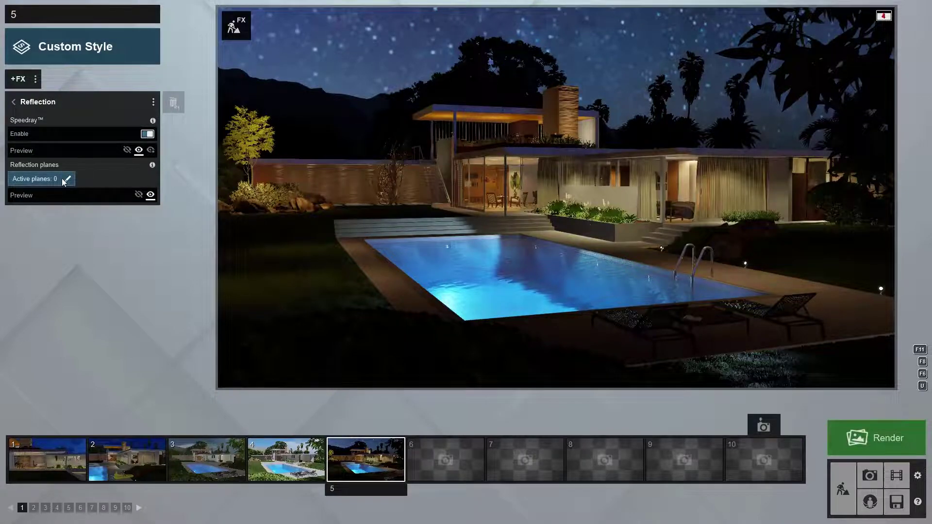
click(68, 178)
click(152, 491)
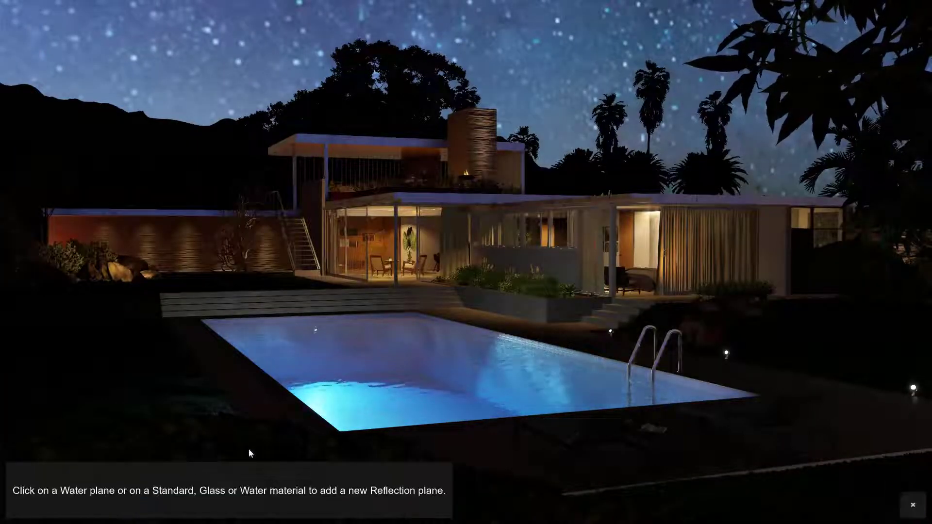
click(383, 375)
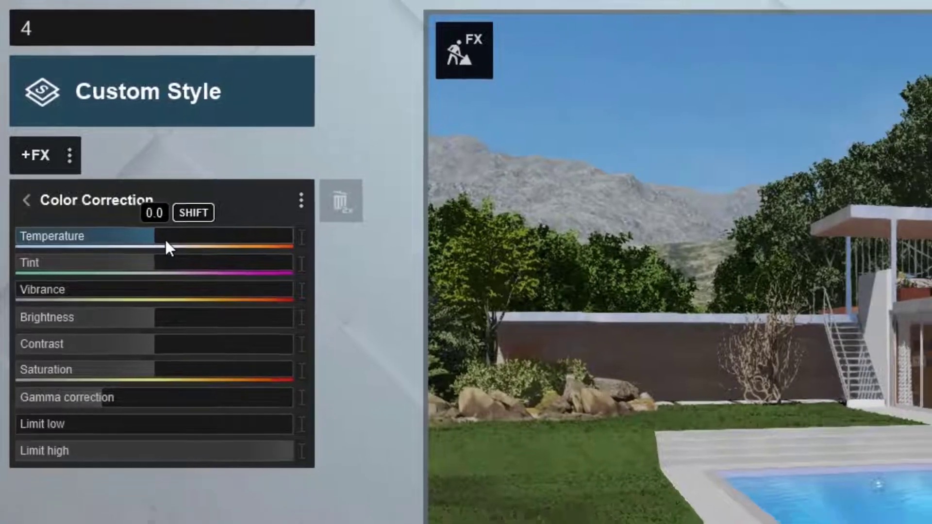
Step: Warm photo 4's Color Correction temperature from 0.0 to 0.1
drag(164, 242, 116, 155)
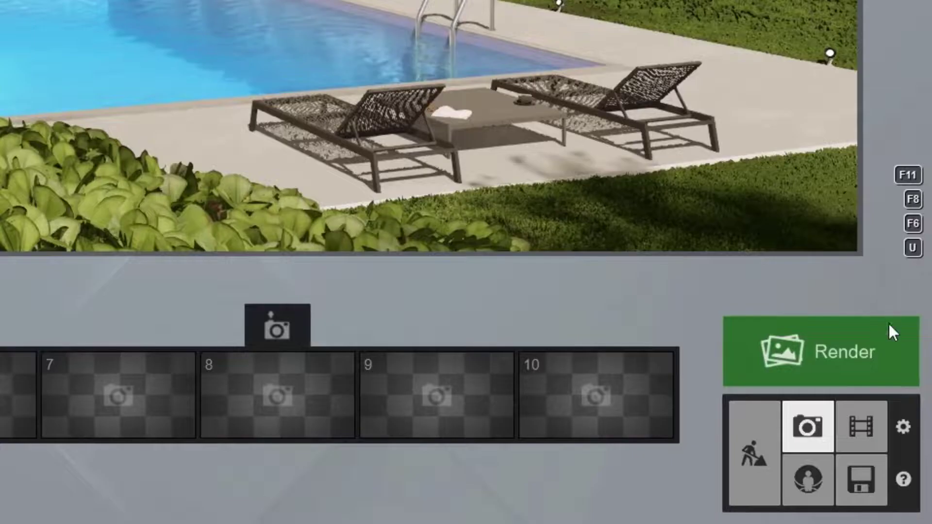
Step: Open Render Photos on the Photo Set page with all five photos ticked
click(891, 363)
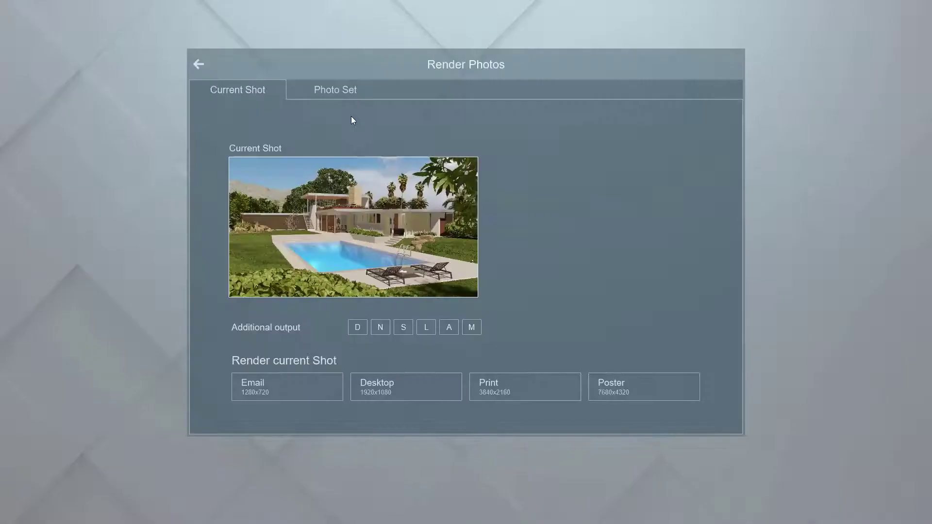
click(344, 89)
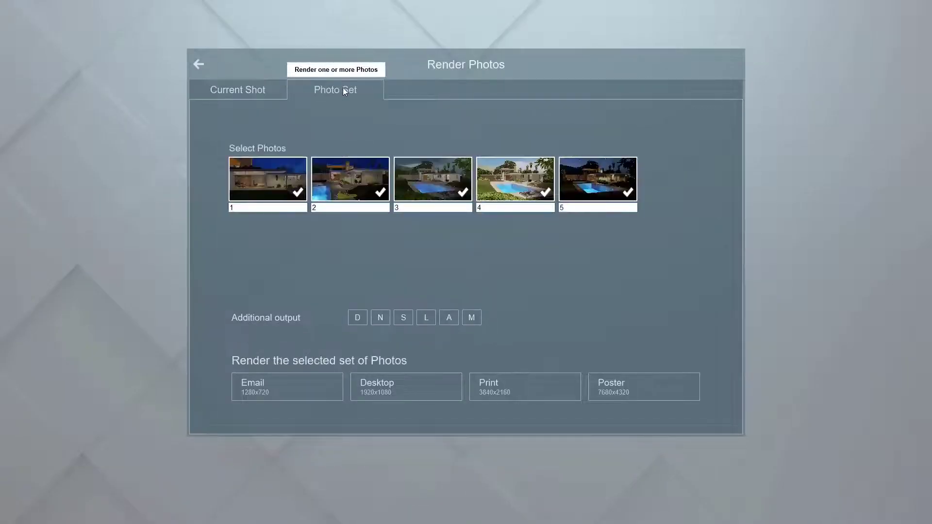